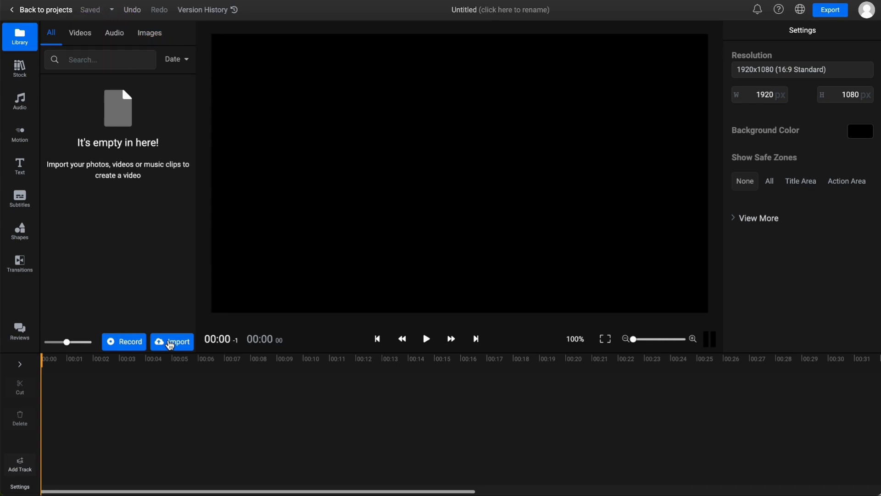
Step: Import video.mp4 and the two pexels clips from the computer into the media library
click(170, 343)
click(283, 248)
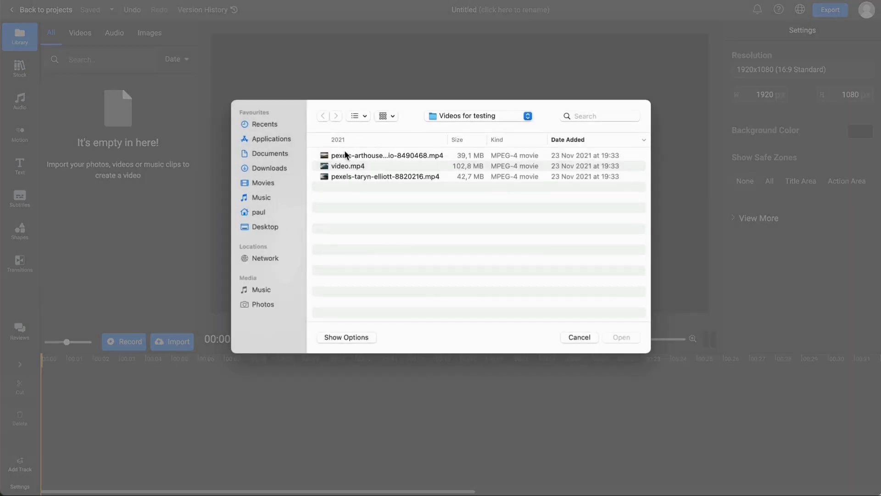
click(366, 158)
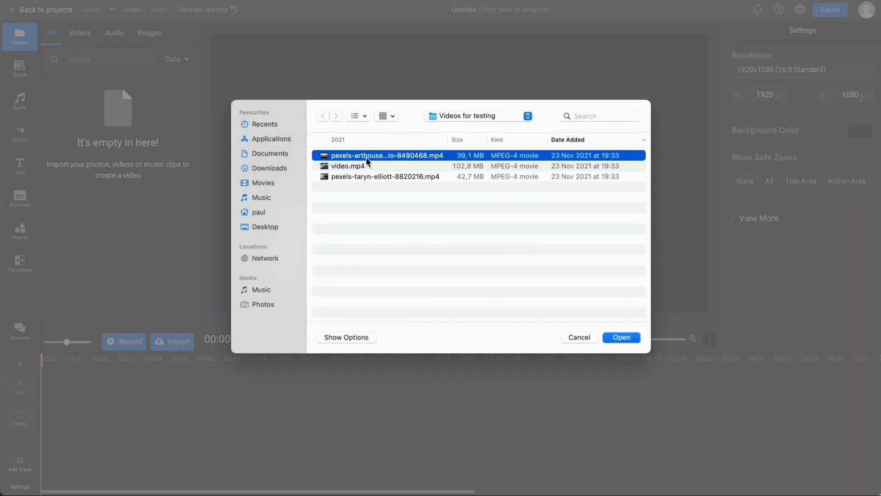
shift+click(341, 177)
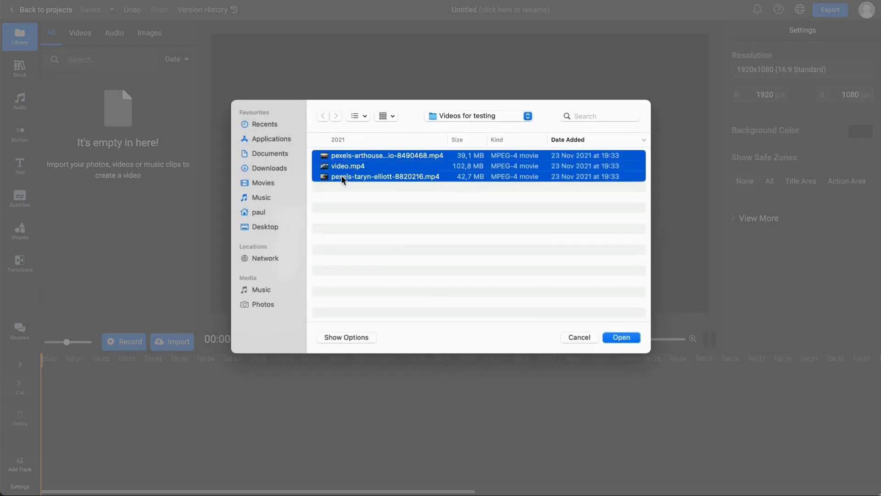
click(609, 337)
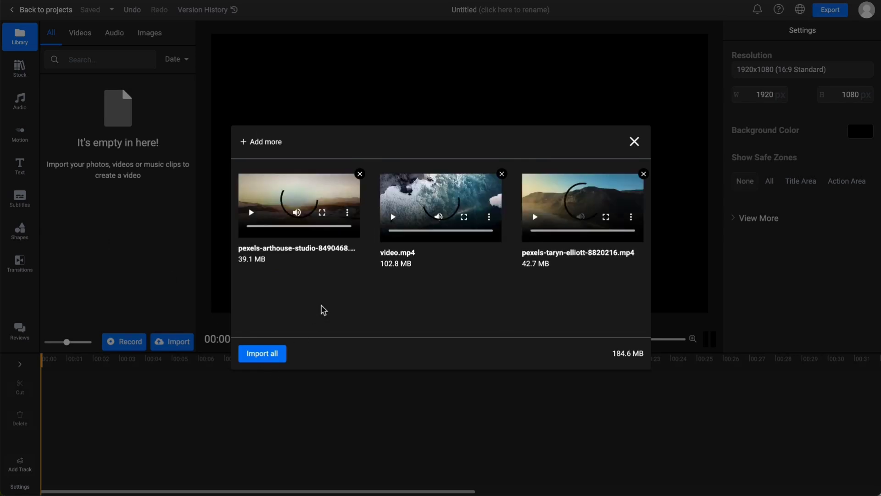
click(275, 353)
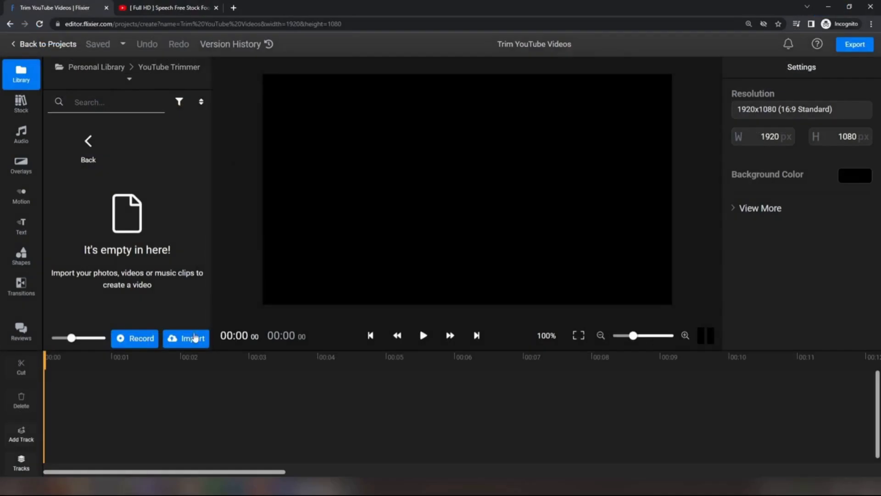
Step: Import the YouTube video from its pasted link and drag the 14-second clip onto the timeline
click(193, 338)
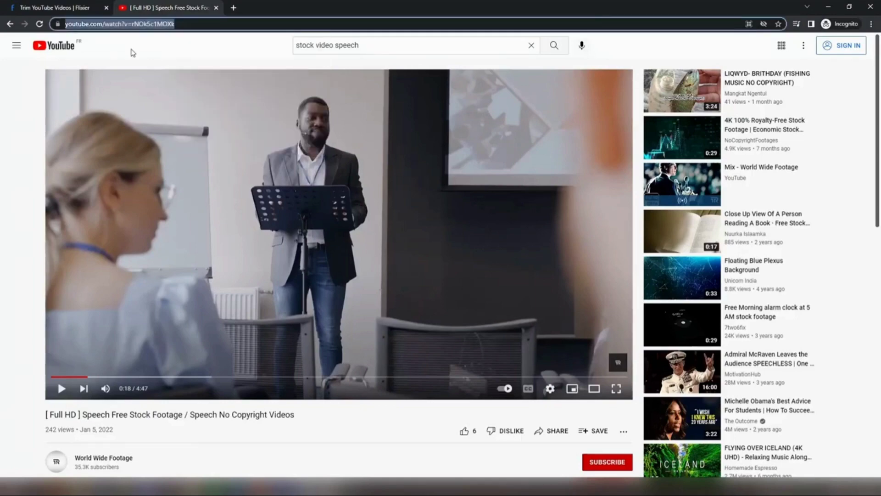
click(66, 7)
right_click(211, 252)
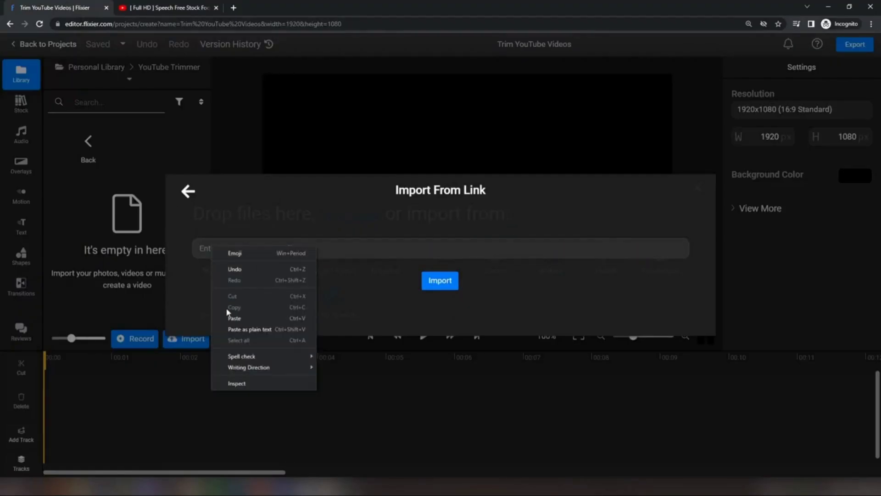
click(232, 329)
click(433, 287)
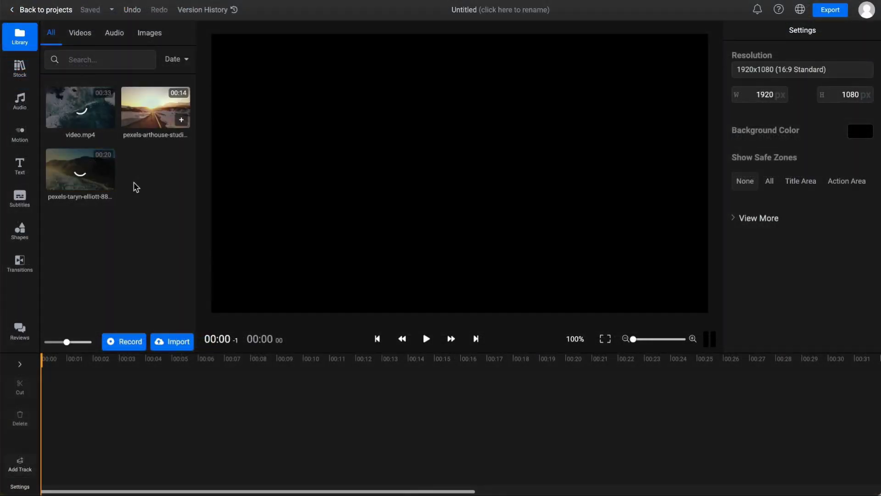
drag(152, 108, 64, 417)
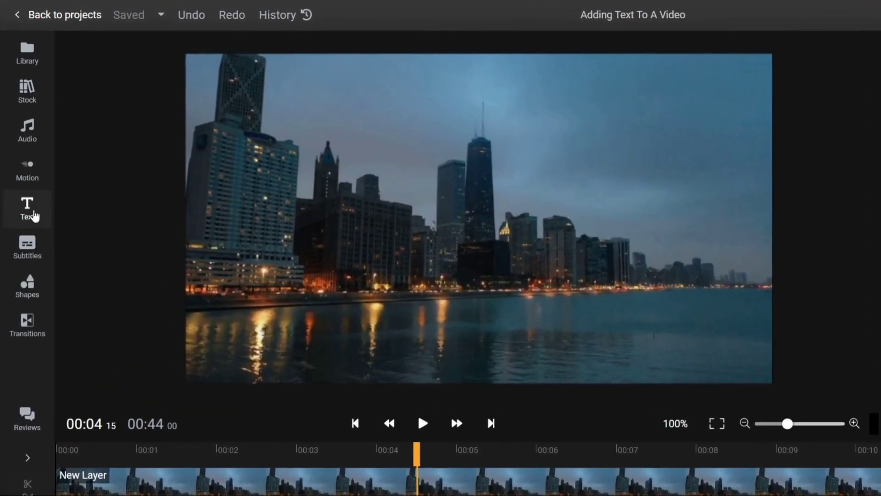
Step: Add the VINTAGE text preset (Rye font, size 150) over the skyline clip
click(26, 170)
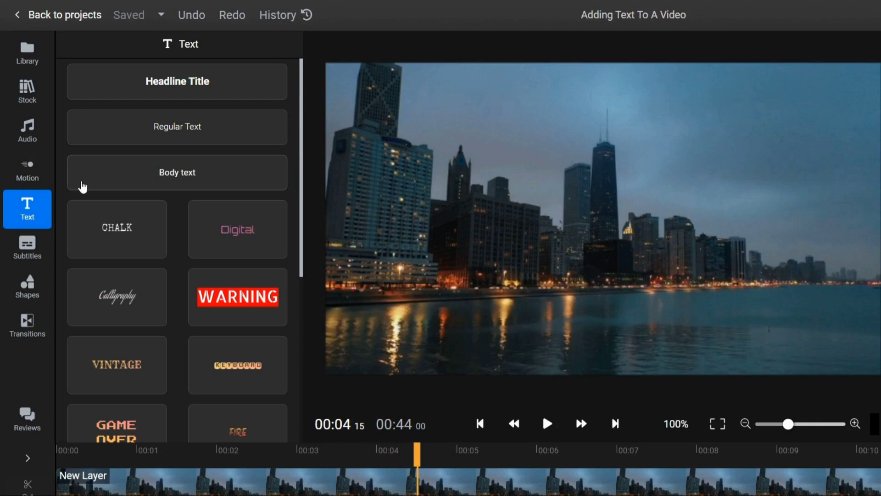
click(101, 370)
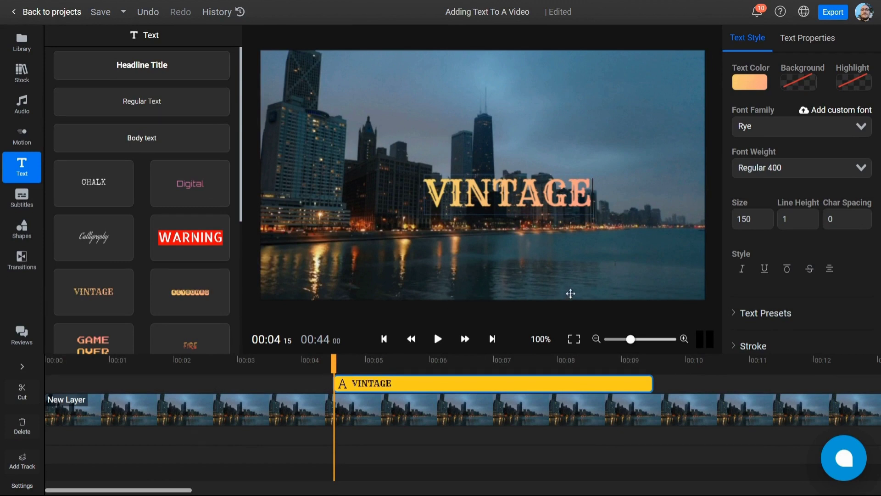
scroll(828, 296, down, 1)
scroll(832, 299, up, 1)
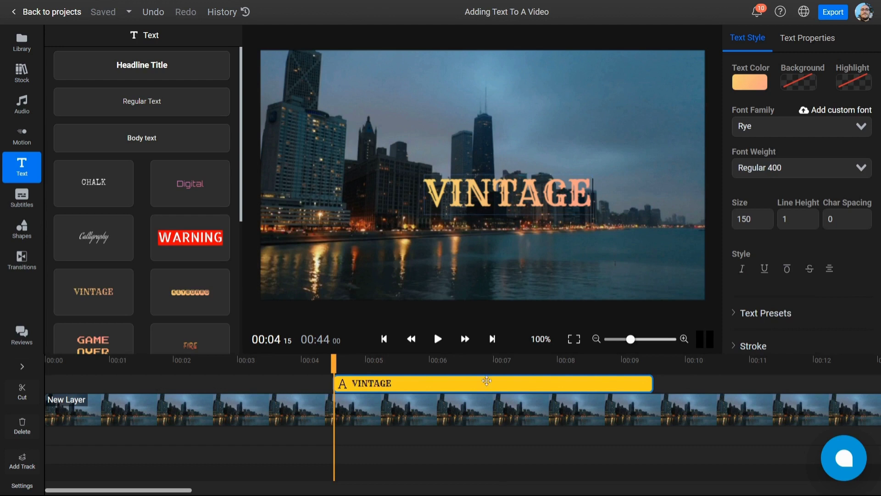
Step: Scrub to the VINTAGE title, then drag it higher in the frame and enlarge it to size 205
click(176, 383)
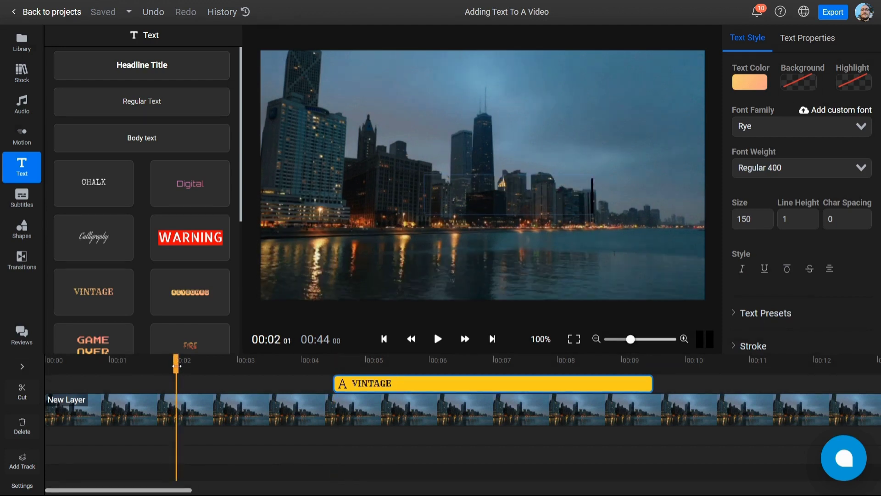
drag(176, 362, 434, 361)
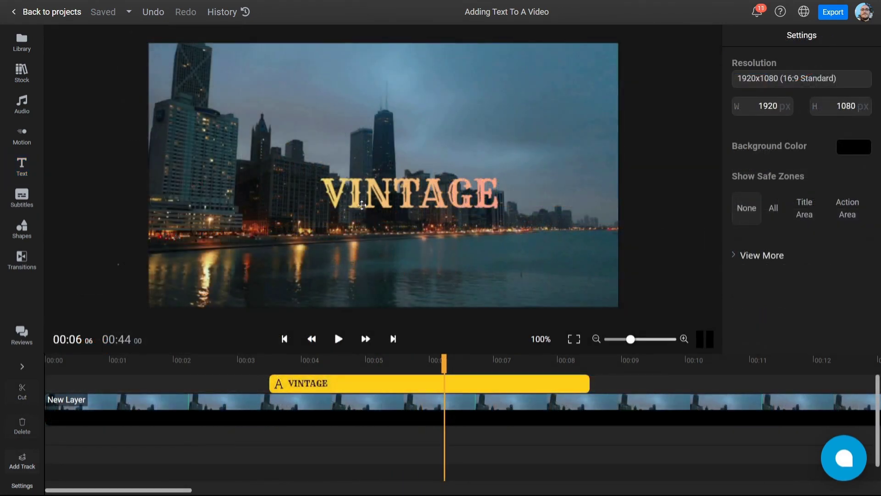
click(332, 215)
drag(332, 215, 346, 145)
mouse_move(467, 59)
mouse_down()
mouse_move(453, 63)
mouse_move(468, 59)
mouse_up()
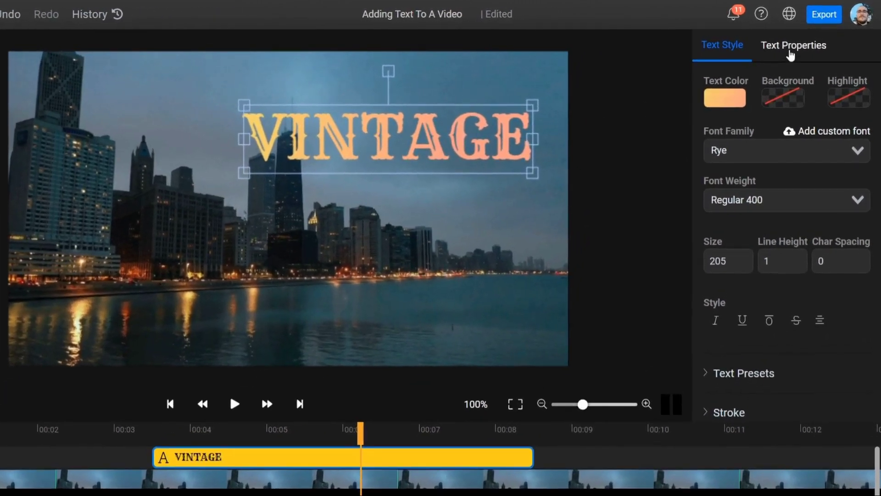
Step: Set the VINTAGE title's position to X 500 and Y 400
click(790, 56)
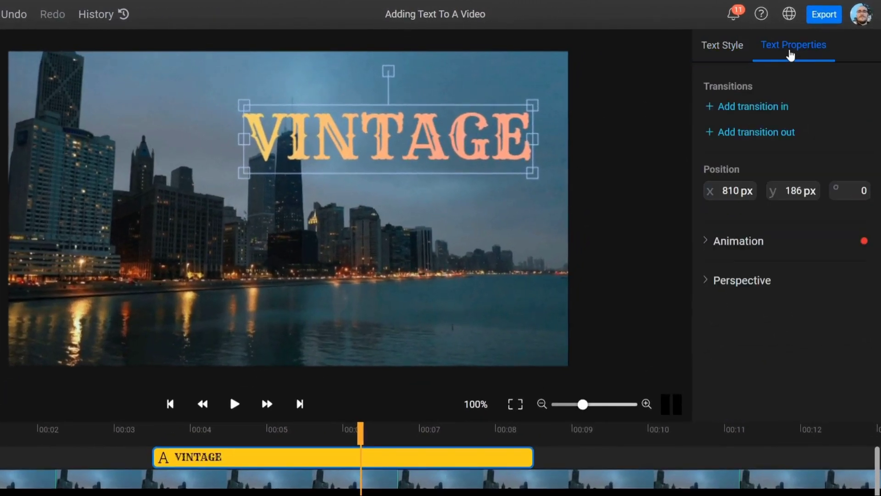
key(F11)
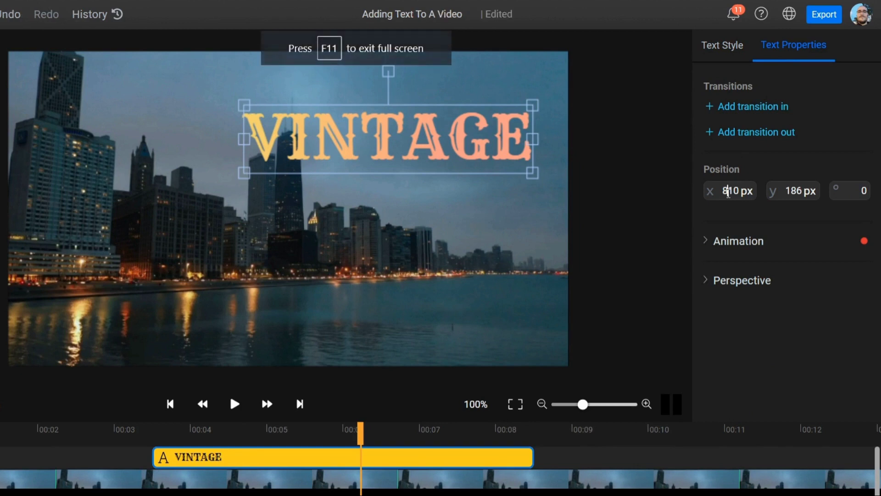
double_click(728, 191)
text(500)
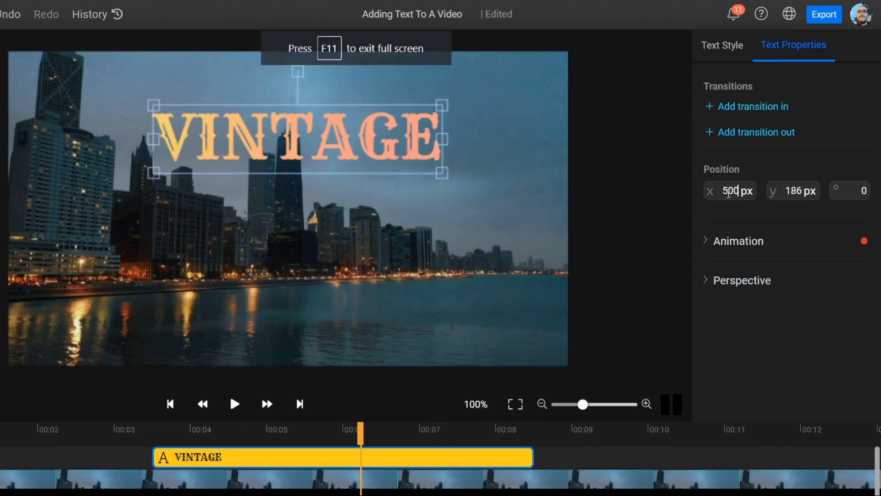
double_click(794, 193)
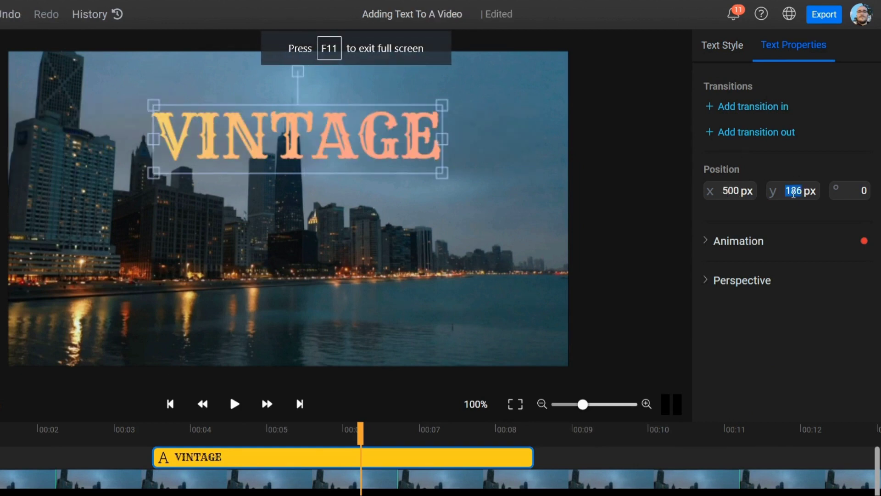
text(400)
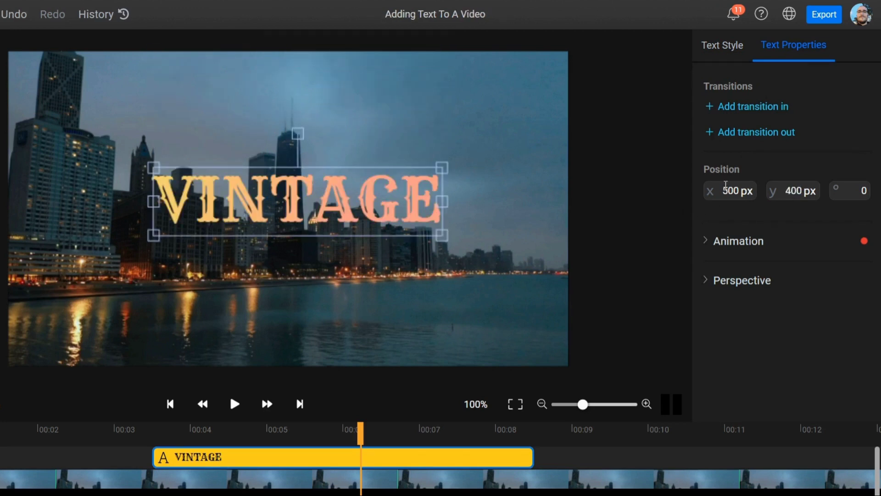
Step: Nudge the title to 341 × 278 px and tilt it diagonally
drag(725, 192, 652, 192)
drag(798, 192, 743, 192)
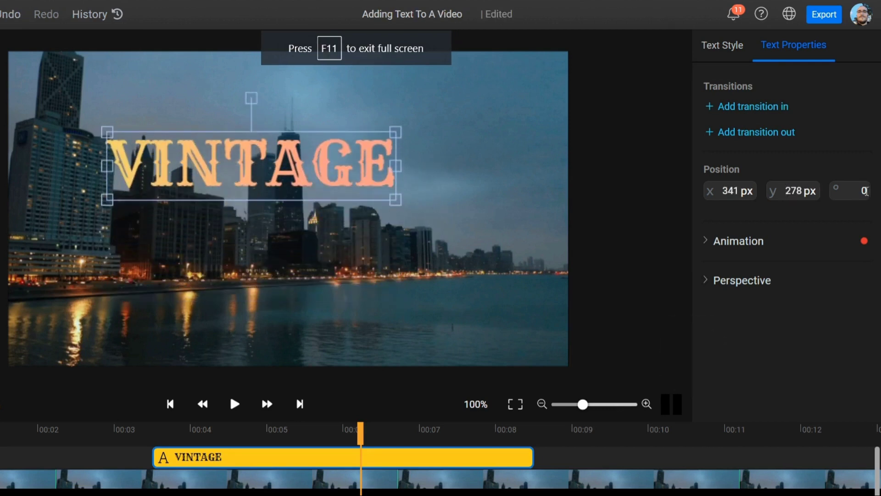
drag(851, 191, 874, 192)
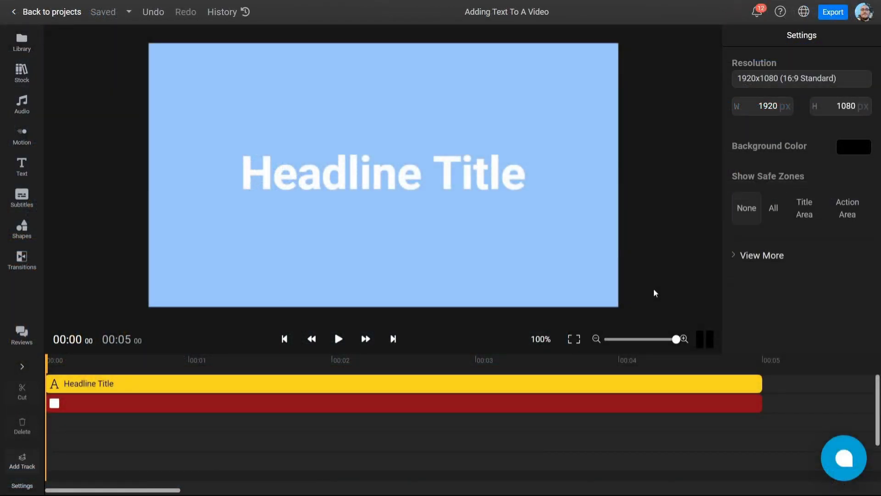
Step: Set the Headline Title font to Open Sans Medium 500
click(497, 186)
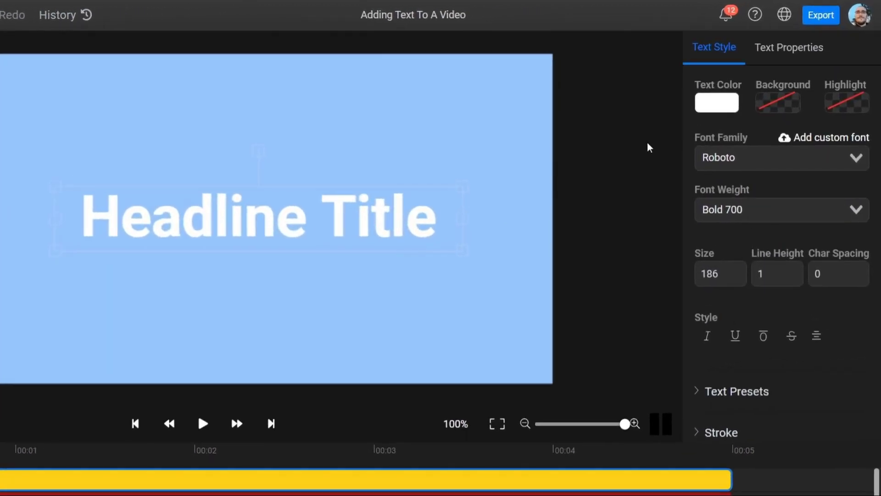
click(799, 50)
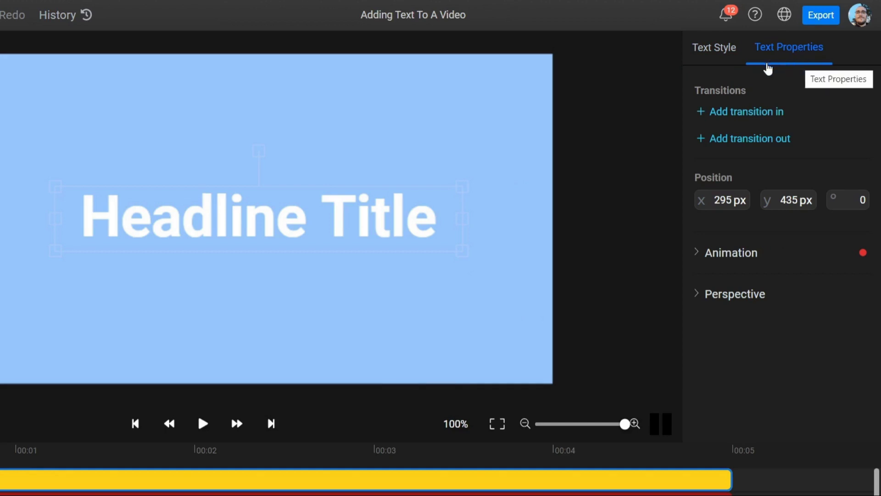
click(725, 65)
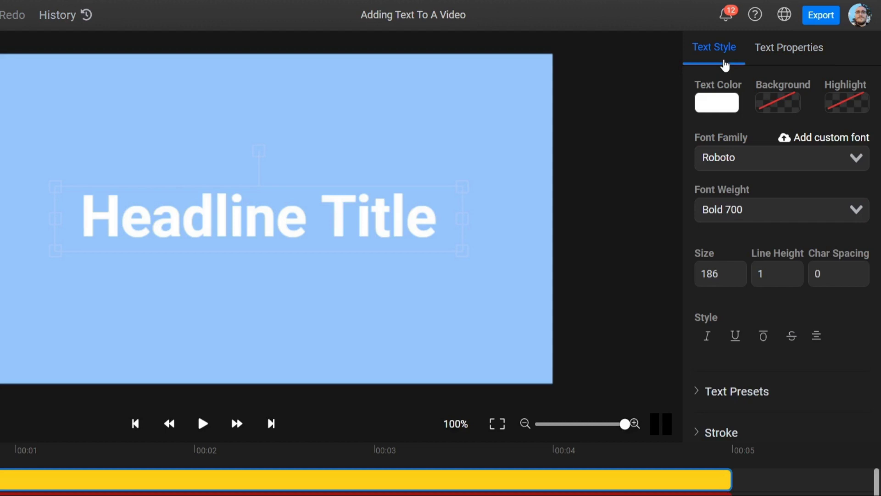
click(759, 162)
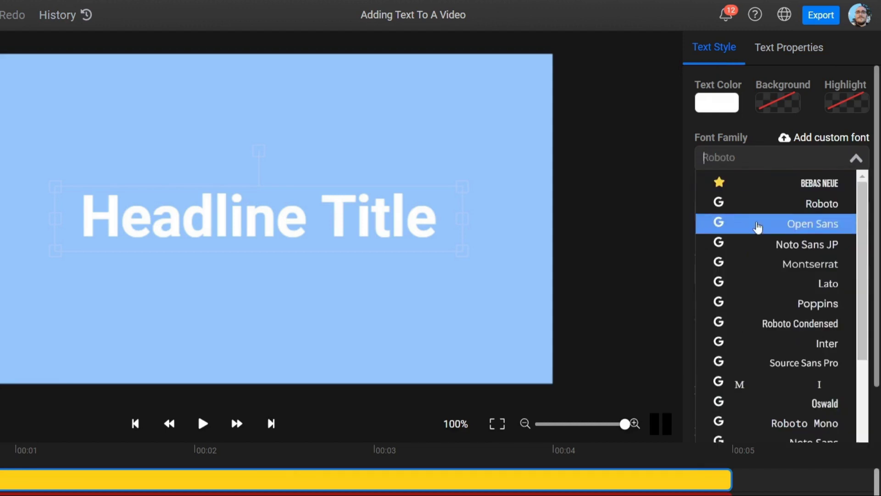
click(758, 225)
click(756, 215)
click(734, 274)
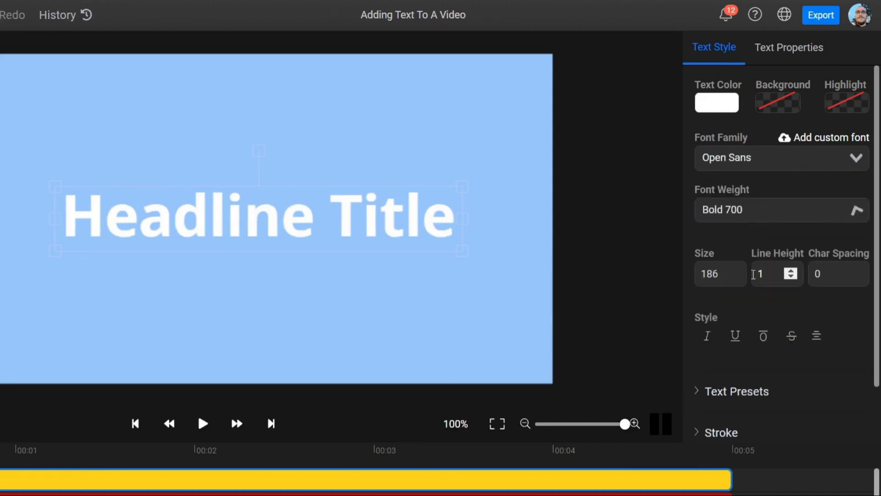
Step: Make the headline size 206, line height 0.7, character spacing 11, and italic
click(735, 270)
click(734, 271)
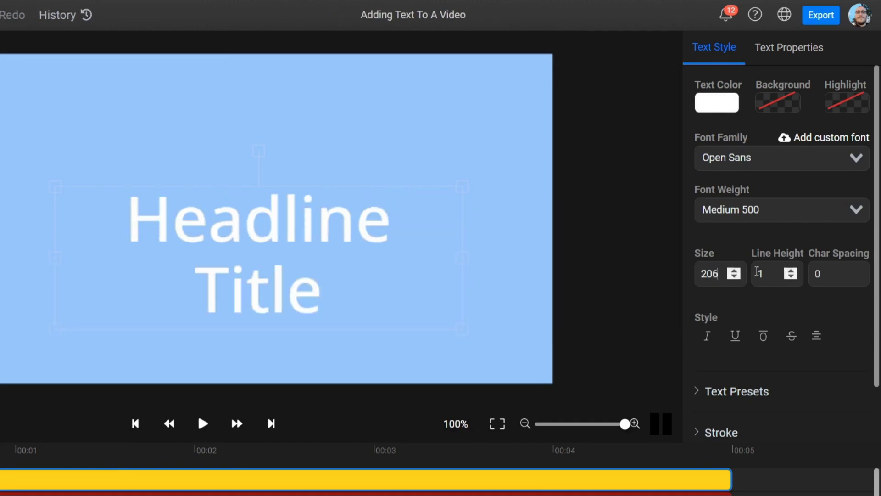
click(790, 277)
click(790, 277)
click(790, 277)
click(856, 271)
click(856, 270)
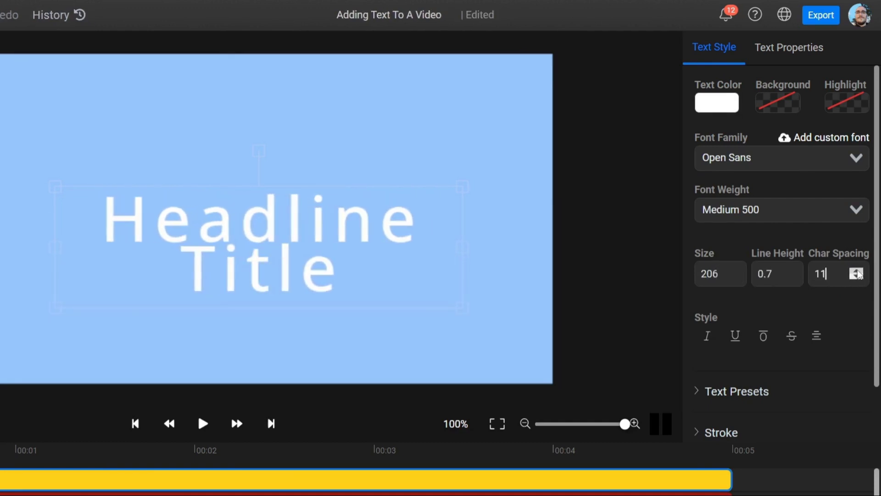
click(705, 347)
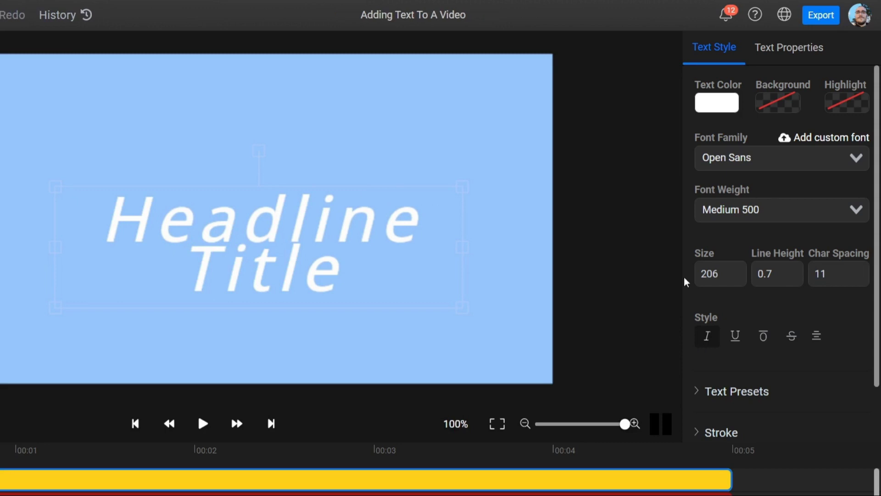
Step: Try the Delicious preset, then apply pink Candy Shop so the headline shows in Gluten on one line
scroll(686, 282, down, 2)
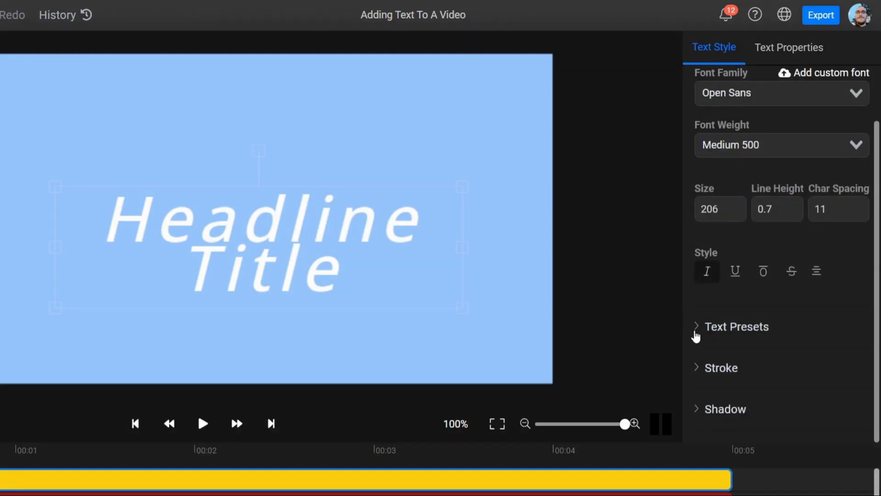
click(704, 332)
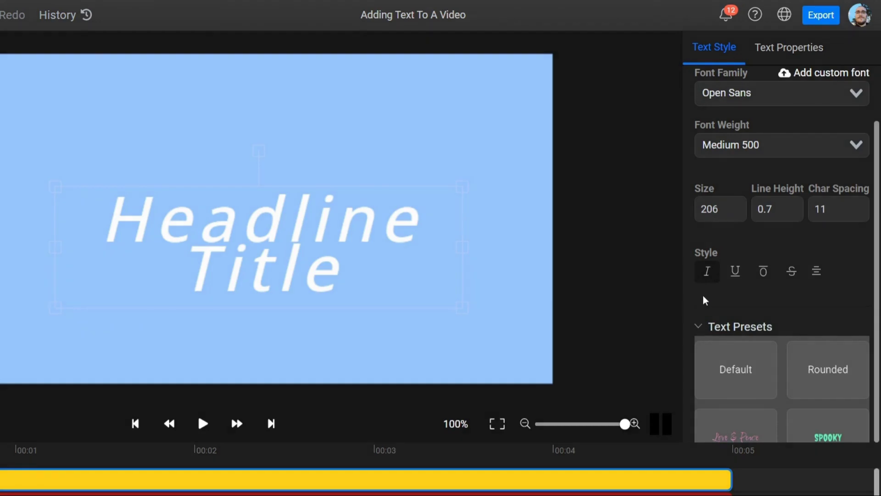
scroll(706, 300, down, 5)
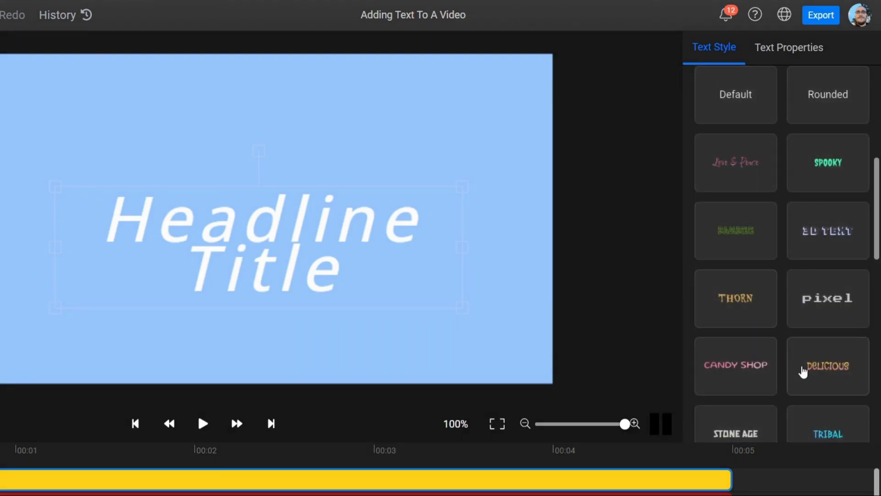
click(803, 371)
click(767, 370)
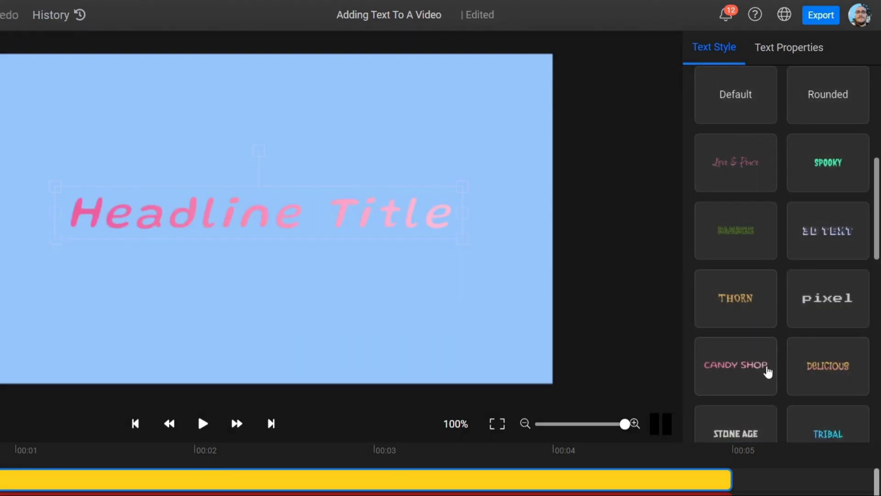
scroll(767, 371, up, 5)
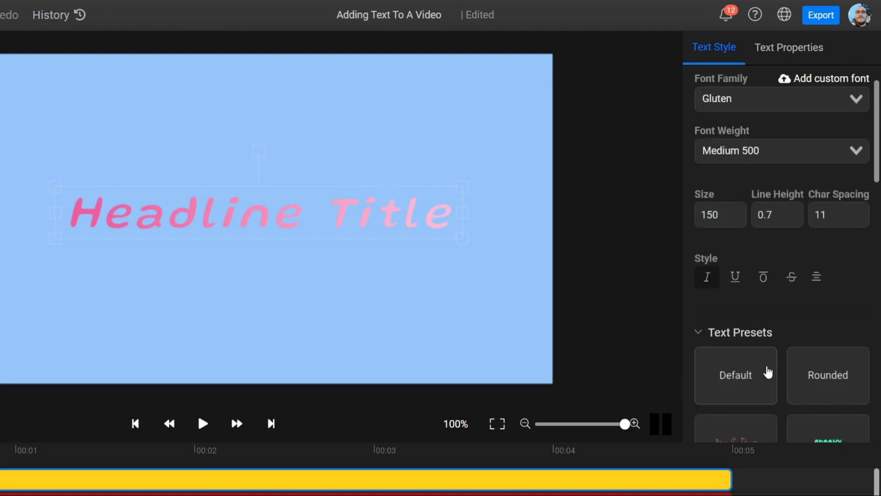
Step: Add a dark blue #10426E stop to the headline's pink gradient fill
click(717, 110)
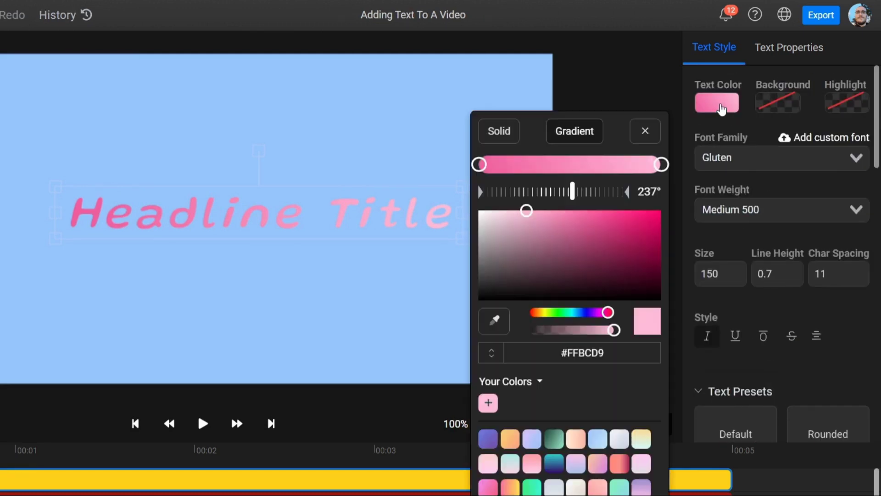
drag(608, 313, 634, 261)
click(591, 164)
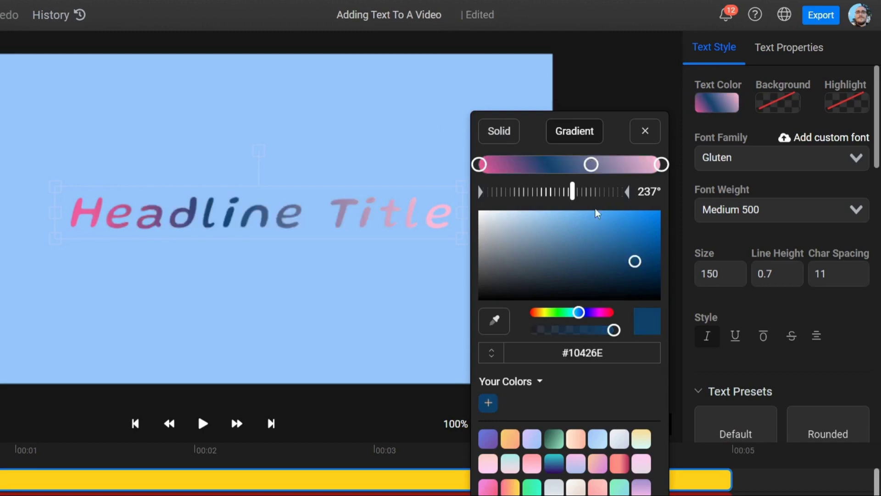
click(645, 131)
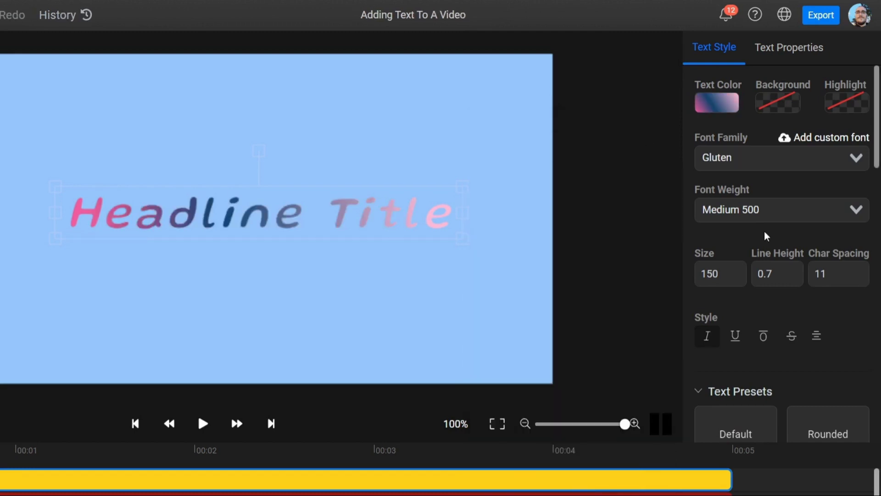
Step: Set the headline to size 169, line height 1 and character spacing 9
click(734, 270)
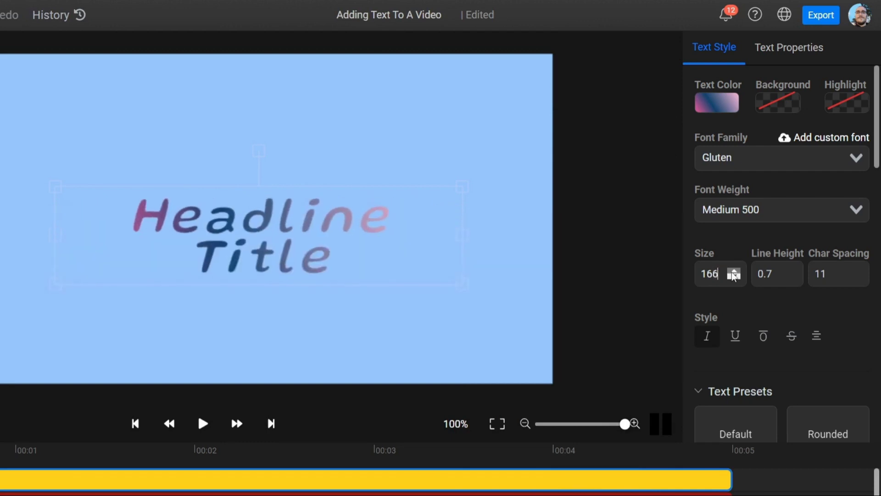
click(790, 270)
double_click(790, 271)
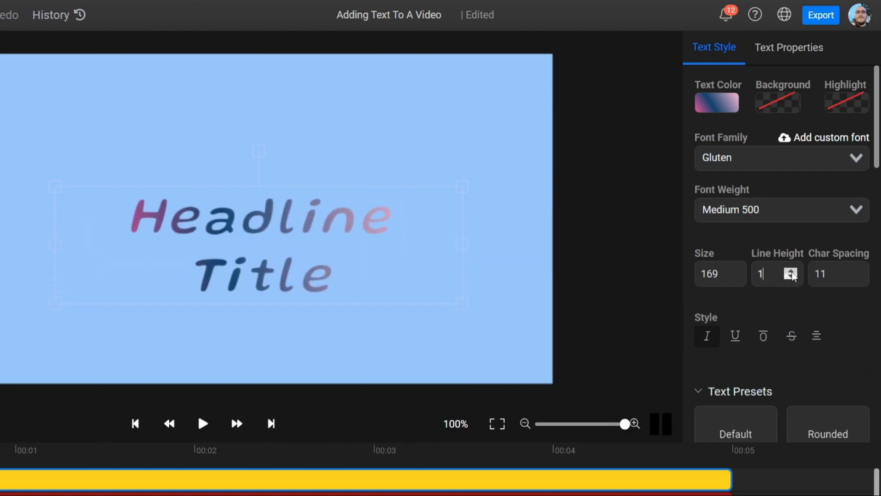
click(856, 277)
click(856, 277)
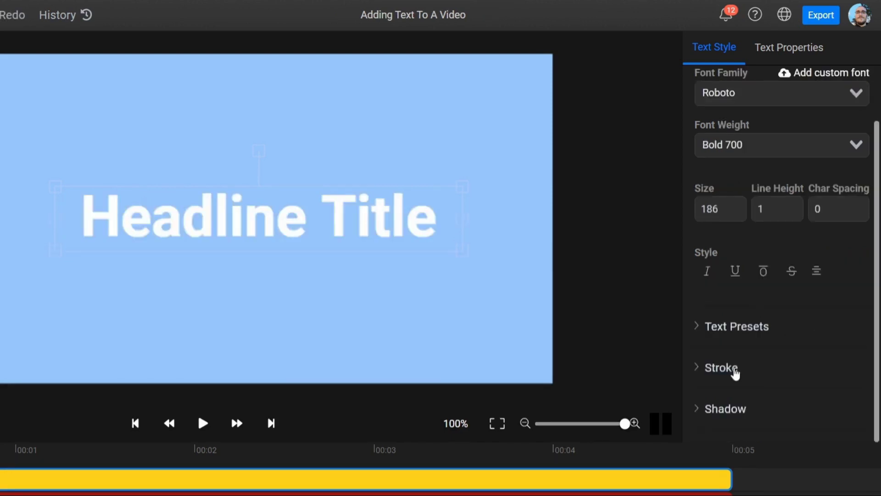
Step: Give the headline a solid black stroke with border width 13
click(731, 370)
scroll(734, 374, down, 3)
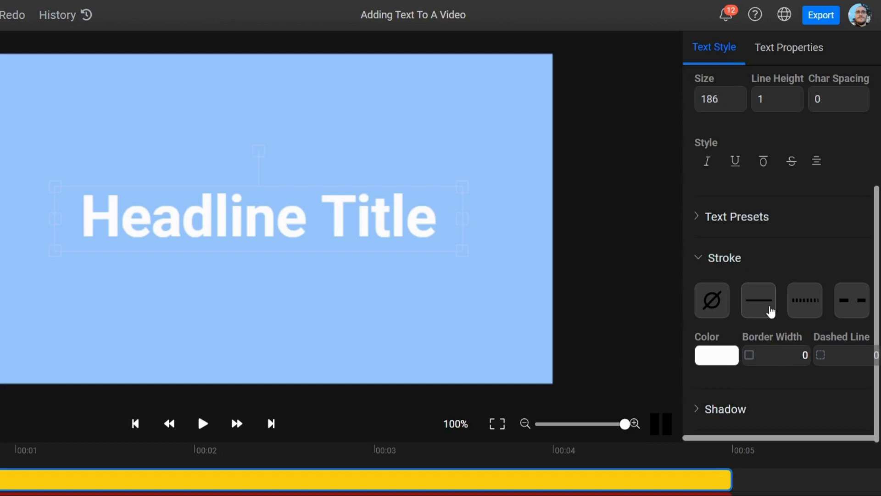
click(771, 312)
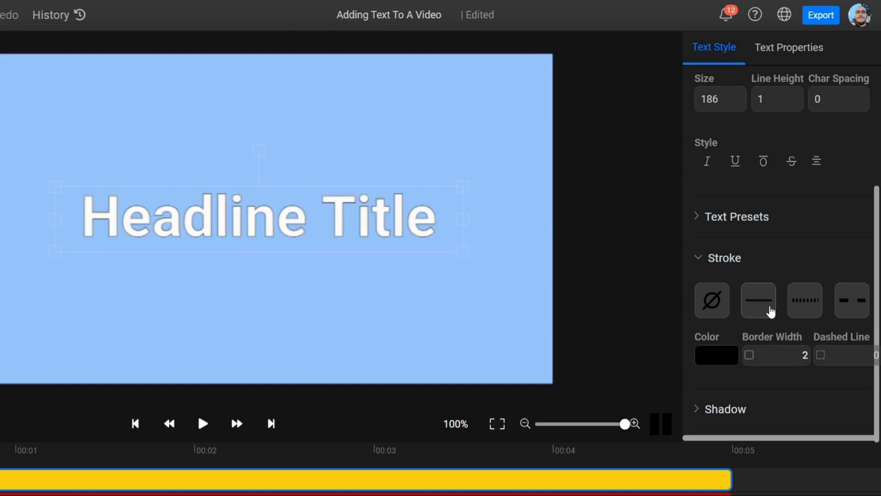
scroll(804, 355, up, 11)
key(F11)
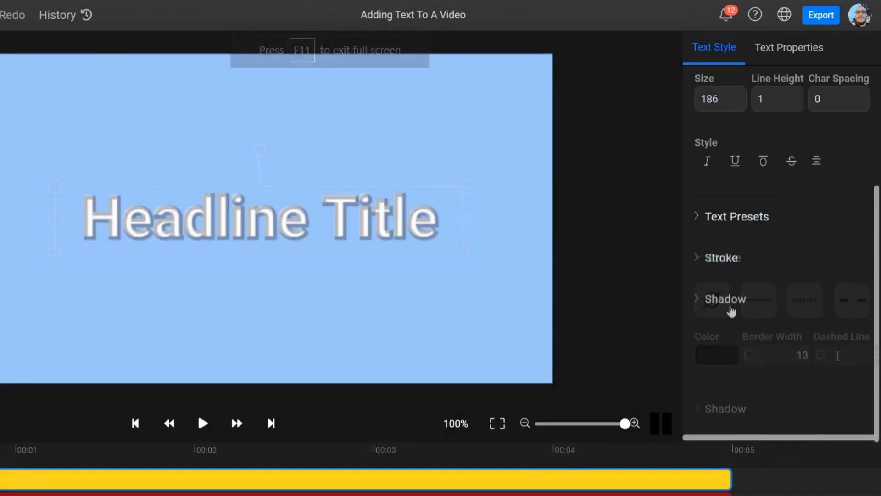
Step: Add a partly transparent black drop shadow to the headline
click(730, 308)
scroll(731, 311, down, 2)
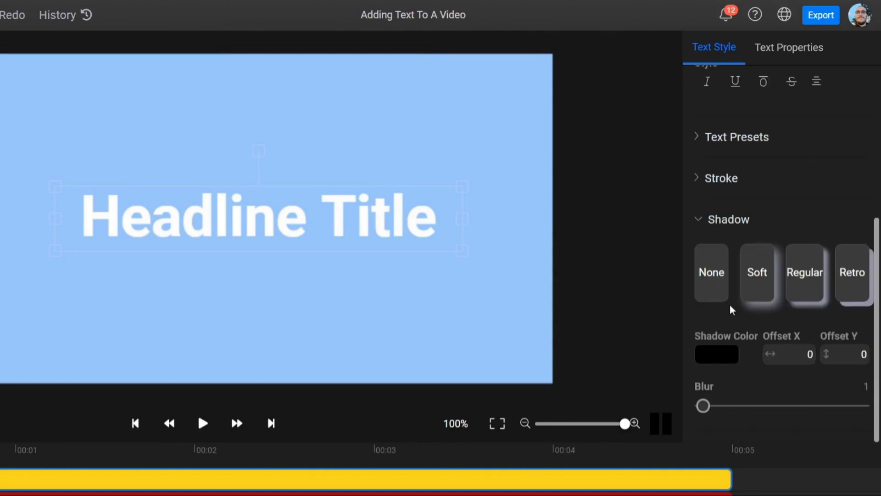
click(755, 303)
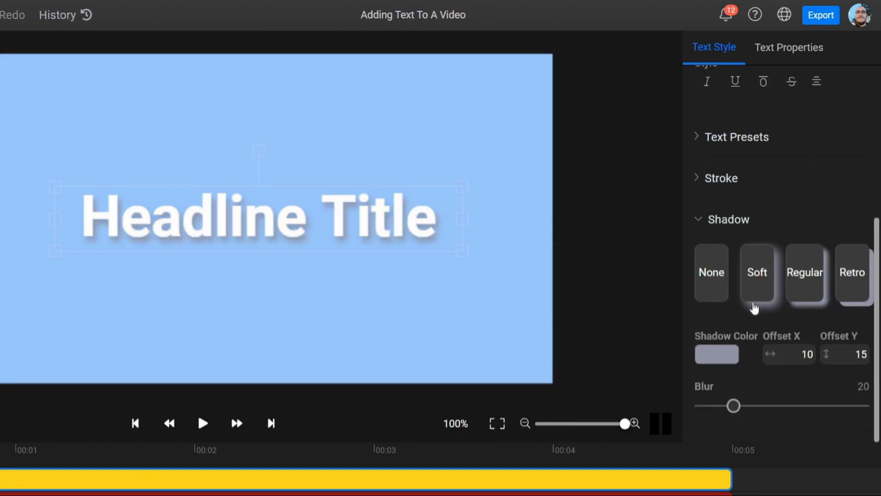
click(718, 358)
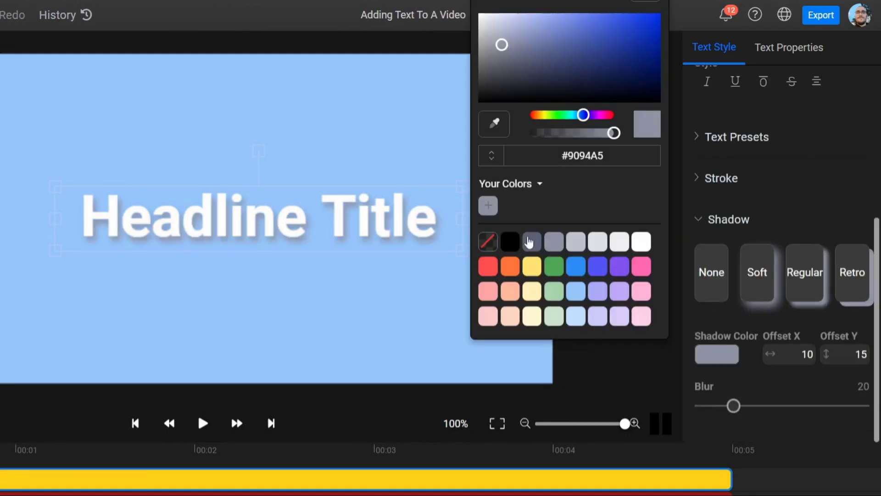
click(515, 243)
drag(613, 134, 574, 133)
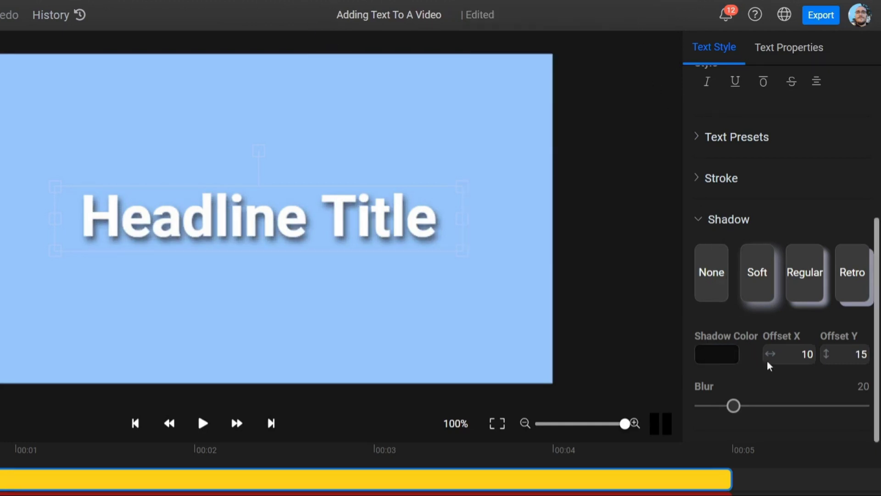
Step: Set the shadow offsets to X 28 and Y 30 and raise the blur to 46
drag(770, 355, 800, 354)
double_click(856, 352)
text(30)
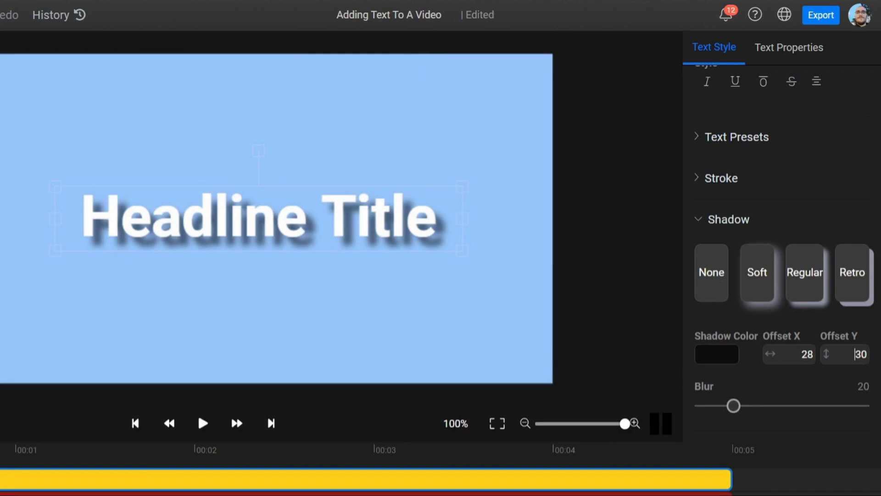
drag(733, 406, 786, 407)
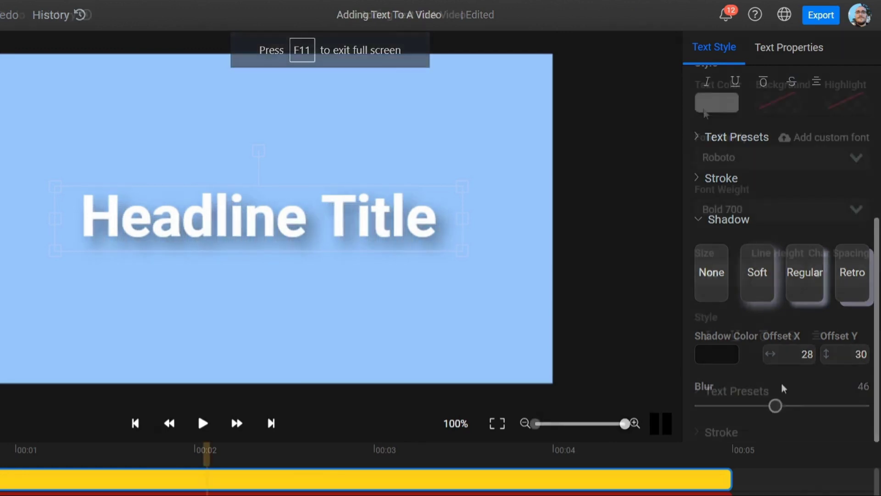
Step: Shift the headline further right and add perspective skew: SkewX 26° with a slight SkewY
click(780, 52)
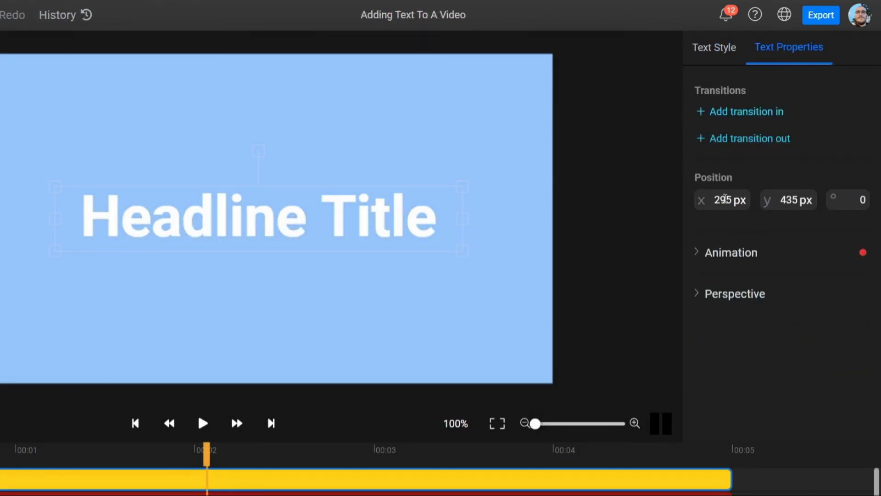
drag(725, 201, 849, 201)
click(762, 303)
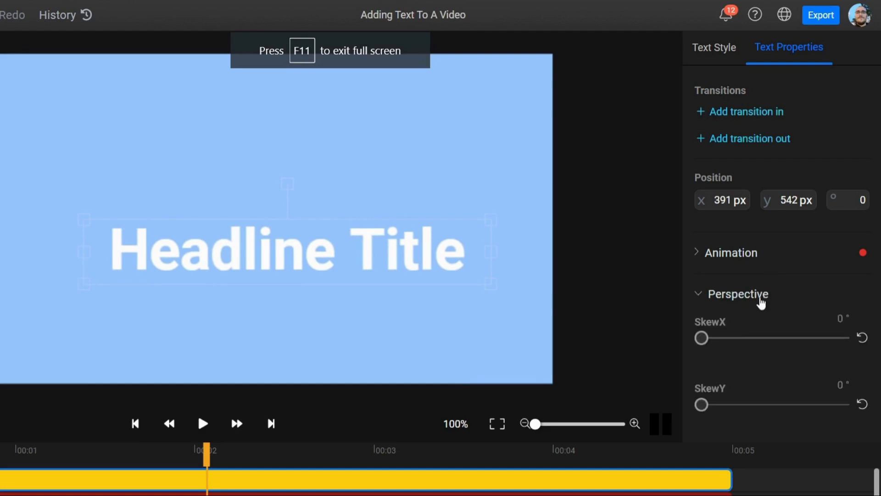
drag(702, 339, 724, 349)
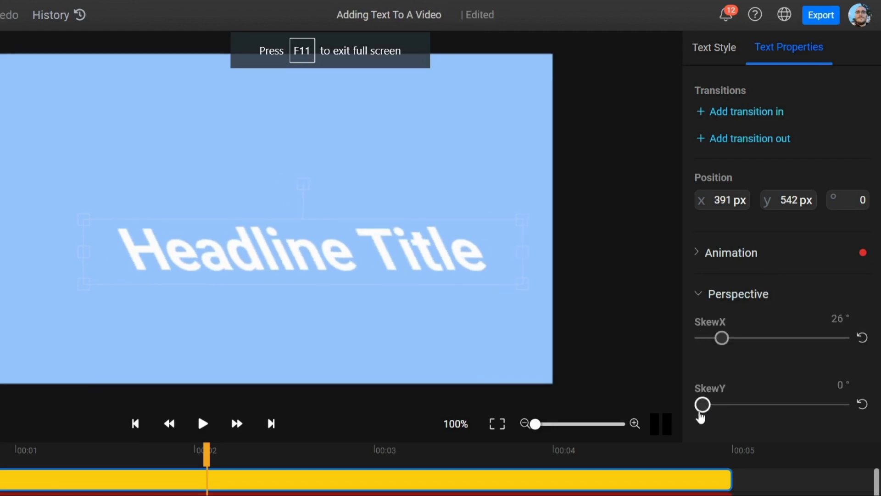
drag(702, 406, 706, 405)
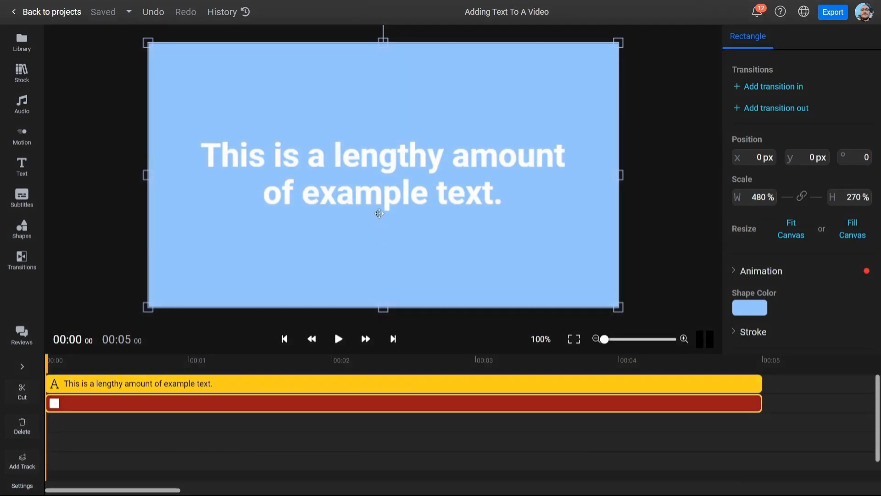
Step: Select the word 'example' and set its text colour to yellow #EDCC57
double_click(379, 198)
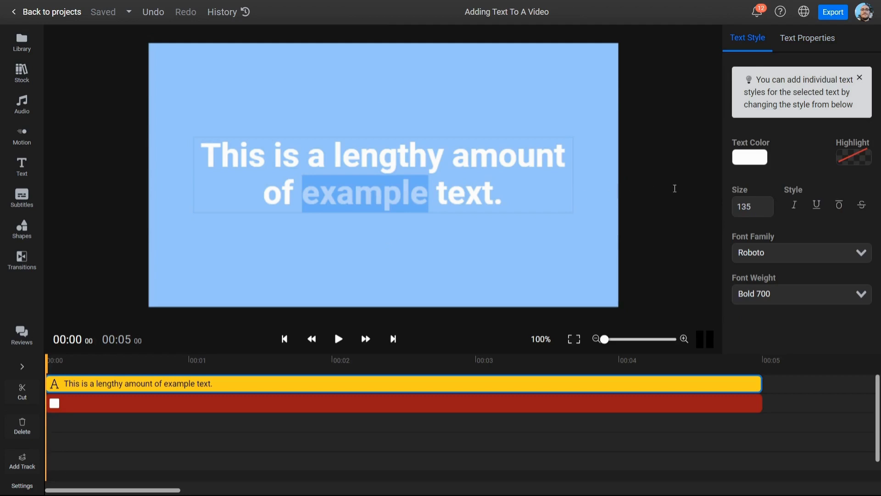
click(752, 161)
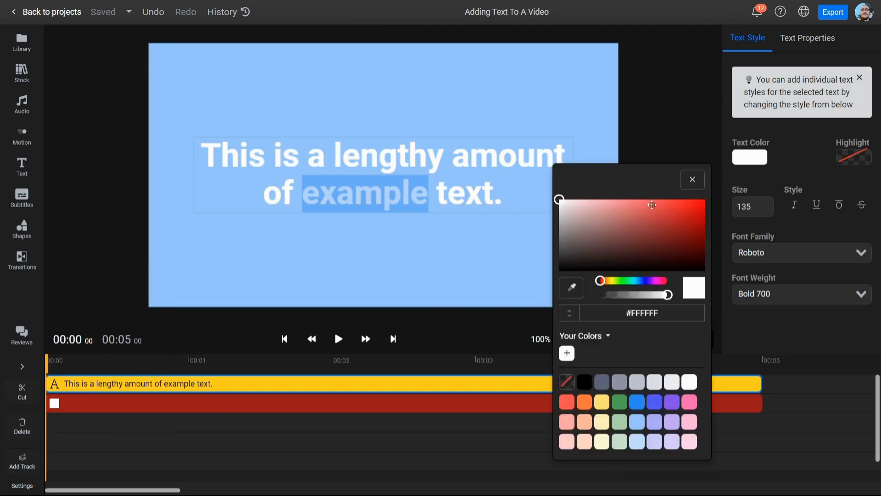
click(651, 204)
click(608, 282)
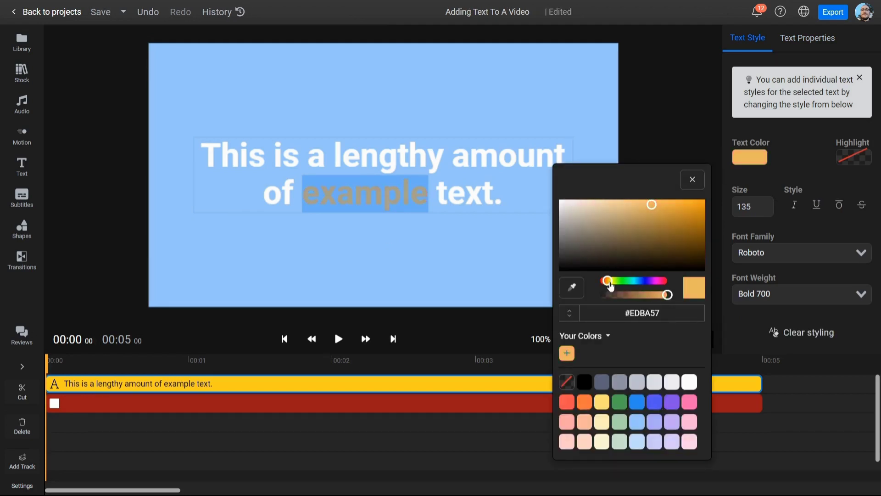
click(608, 281)
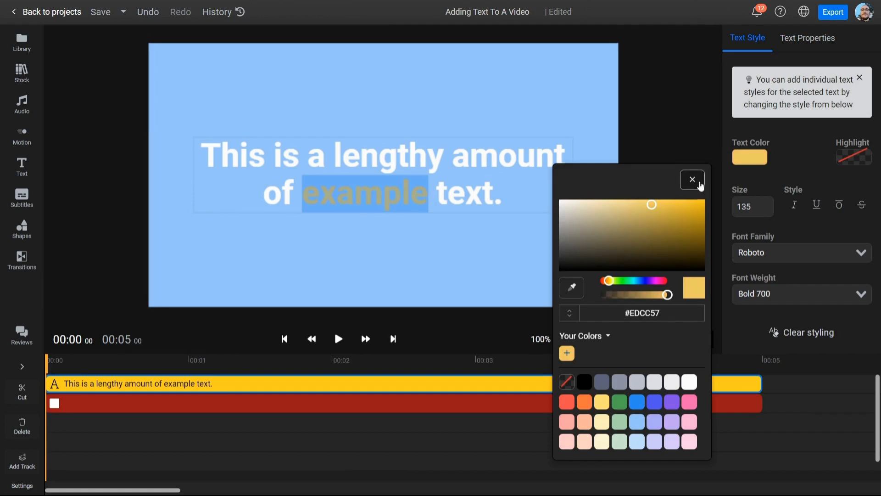
click(700, 185)
Step: Give 'example' a blue #5456FF highlight and an underline
click(850, 162)
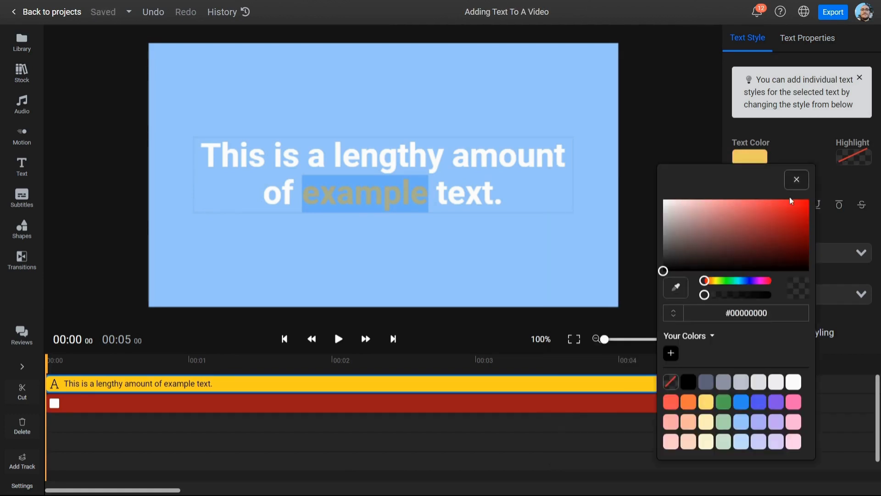
click(759, 402)
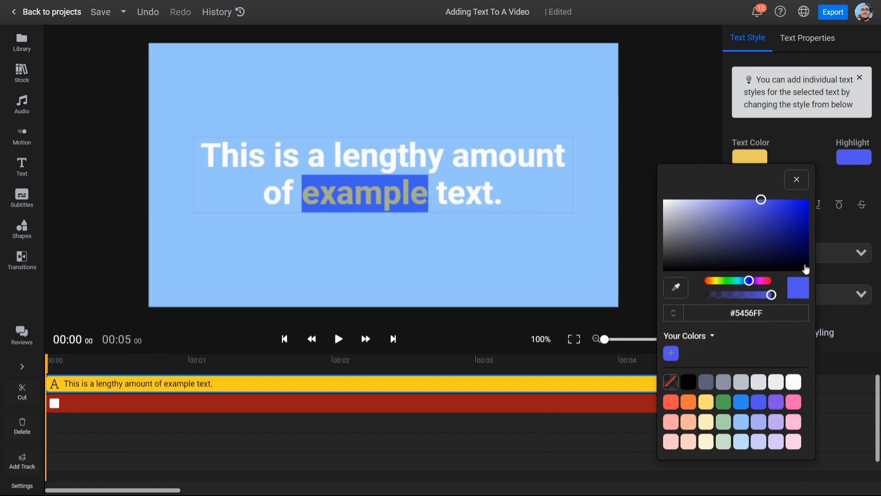
click(796, 179)
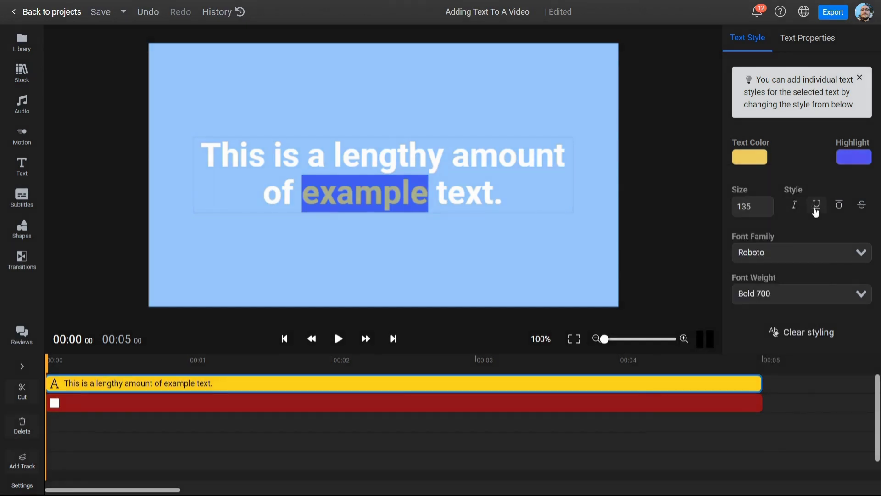
click(815, 210)
click(535, 258)
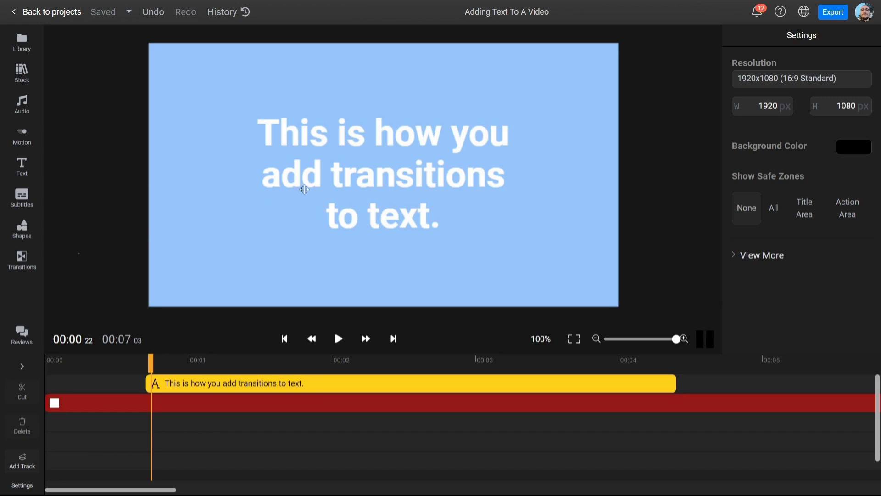
Step: Apply the Text Bounce transition to the start of the caption clip and play a preview
click(309, 181)
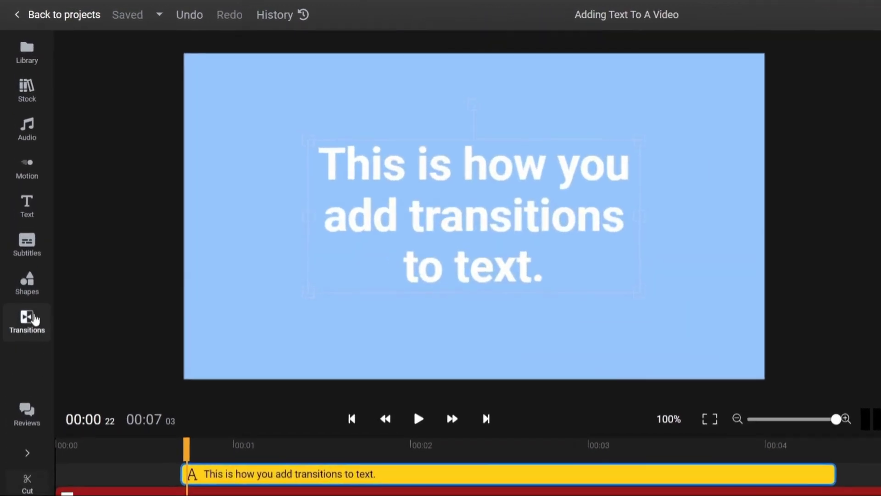
click(27, 258)
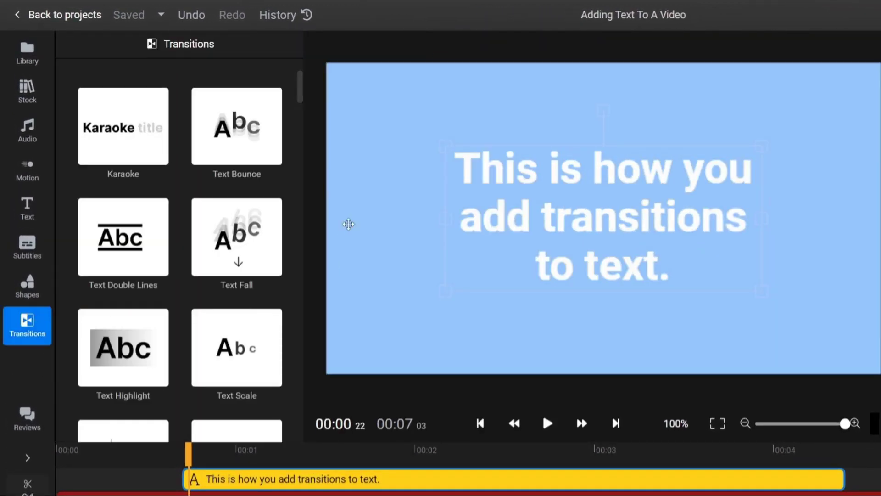
drag(299, 103, 297, 239)
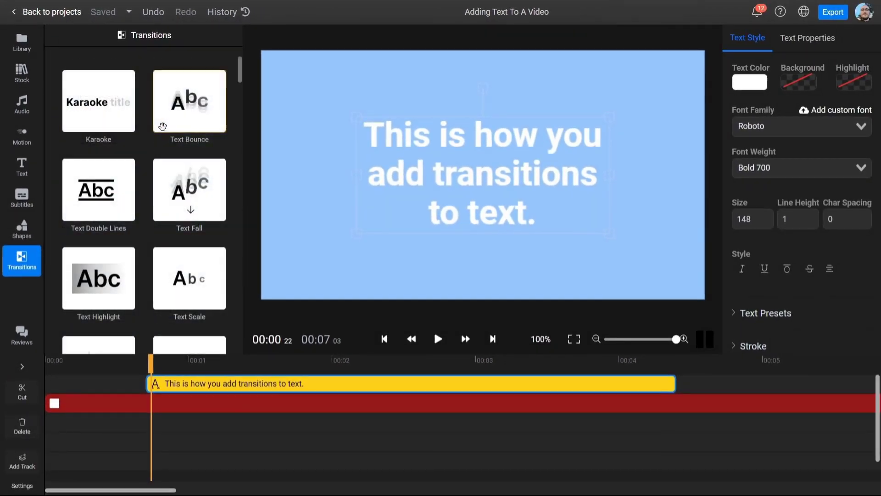
drag(166, 129, 268, 390)
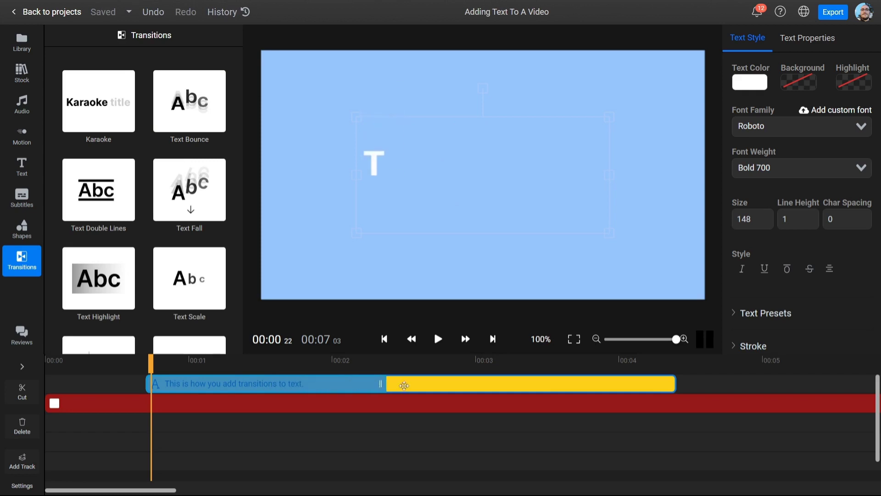
click(437, 339)
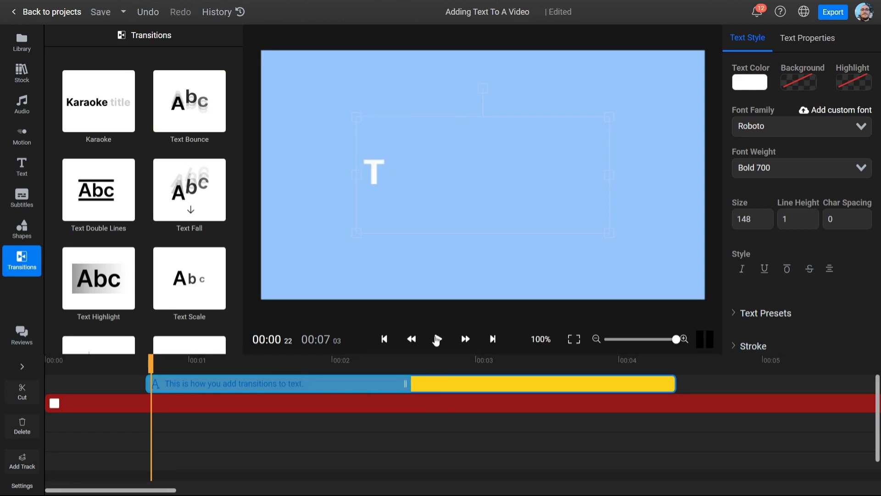
click(437, 340)
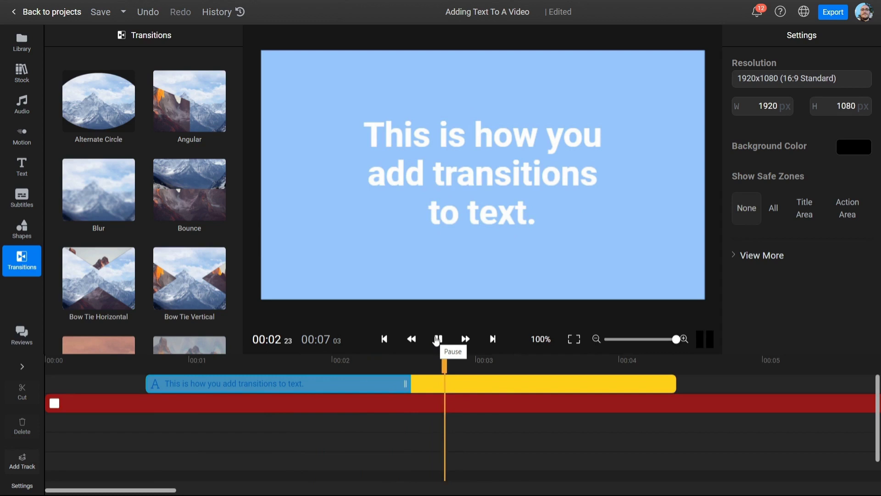
Step: Pause playback and stretch the text clip to start at 00:00 and end near 00:05.8
click(436, 340)
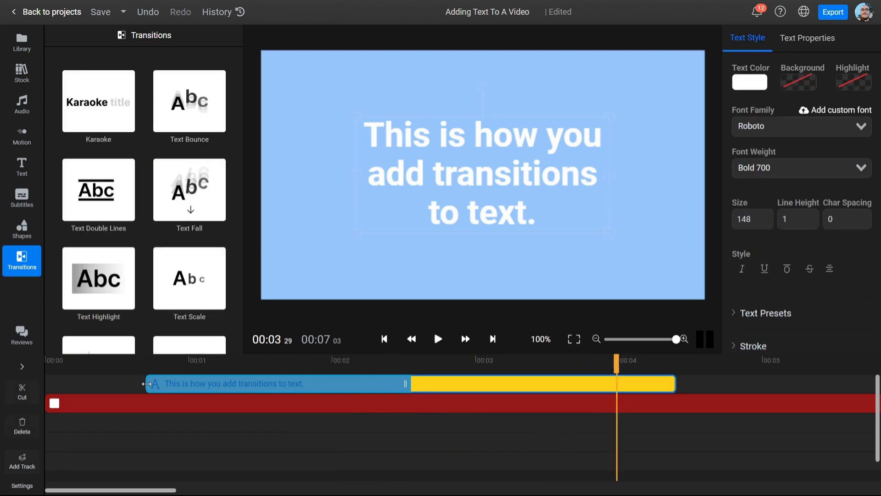
drag(146, 383, 30, 390)
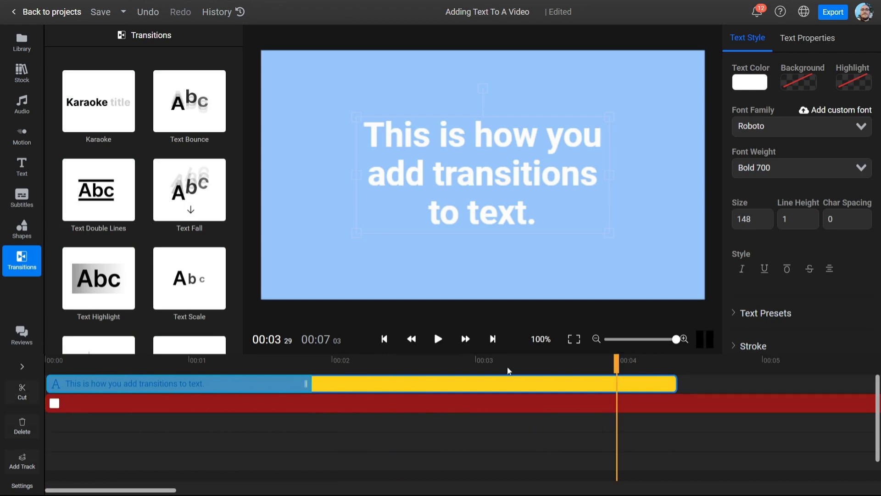
drag(677, 384, 872, 385)
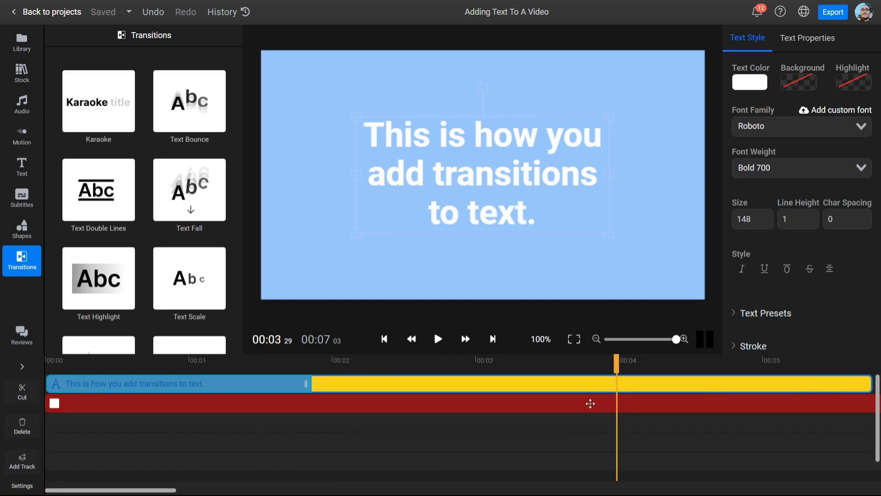